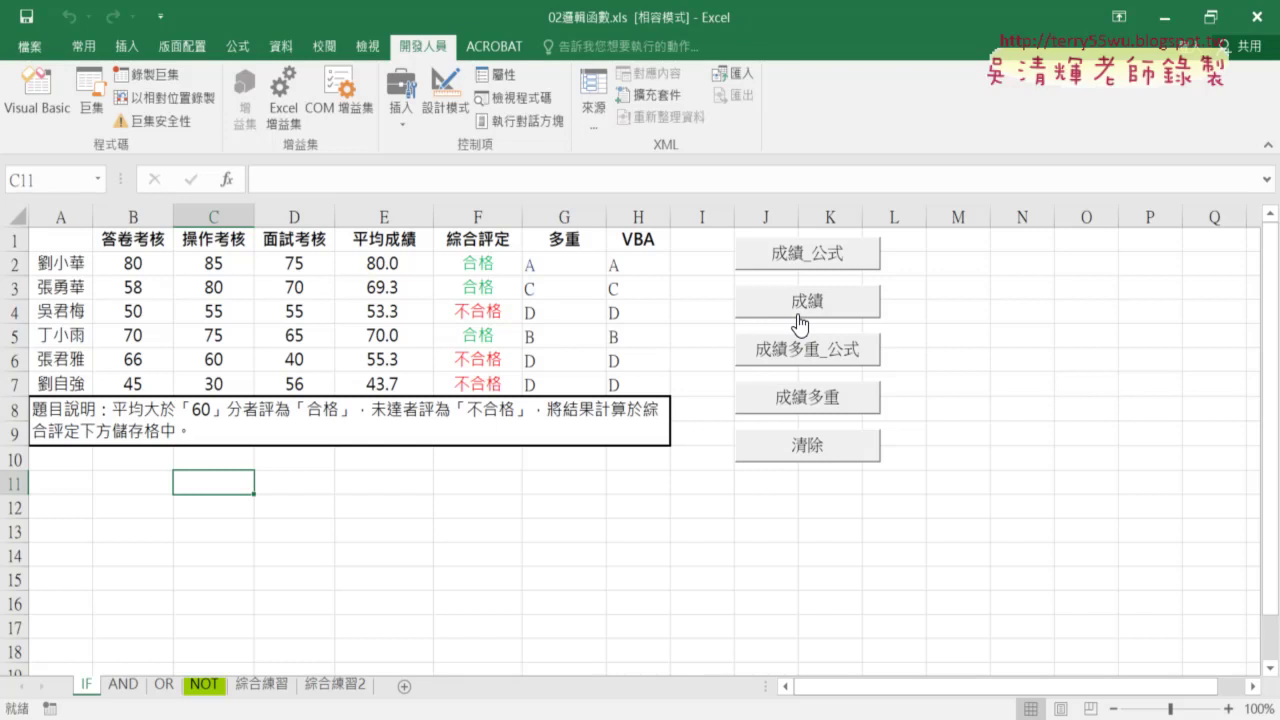
Run the 成績 macro, clear H2:H7 with 清除, then rerun 成績 to refill the results
{"action": "left_click", "coordinate": [800, 324]}
{"action": "left_click_drag", "start_coordinate": [625, 265], "coordinate": [629, 382]}
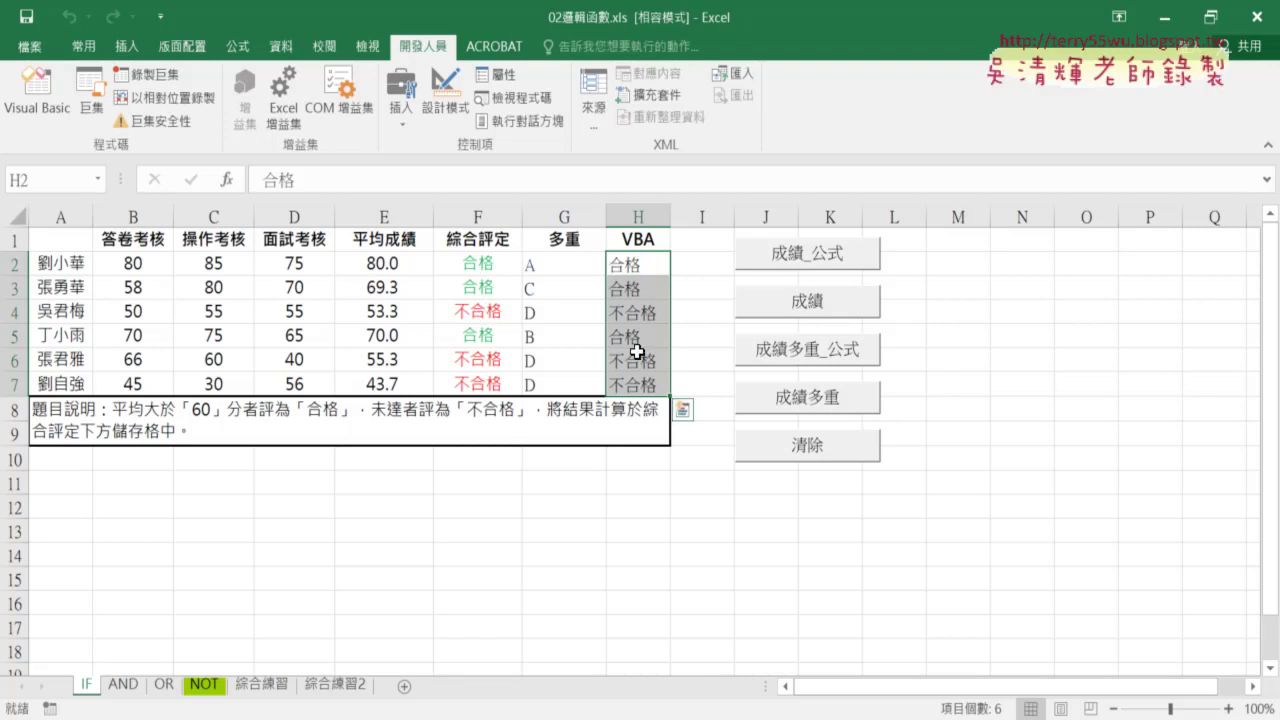
{"action": "left_click", "coordinate": [824, 452]}
{"action": "left_click", "coordinate": [778, 312]}
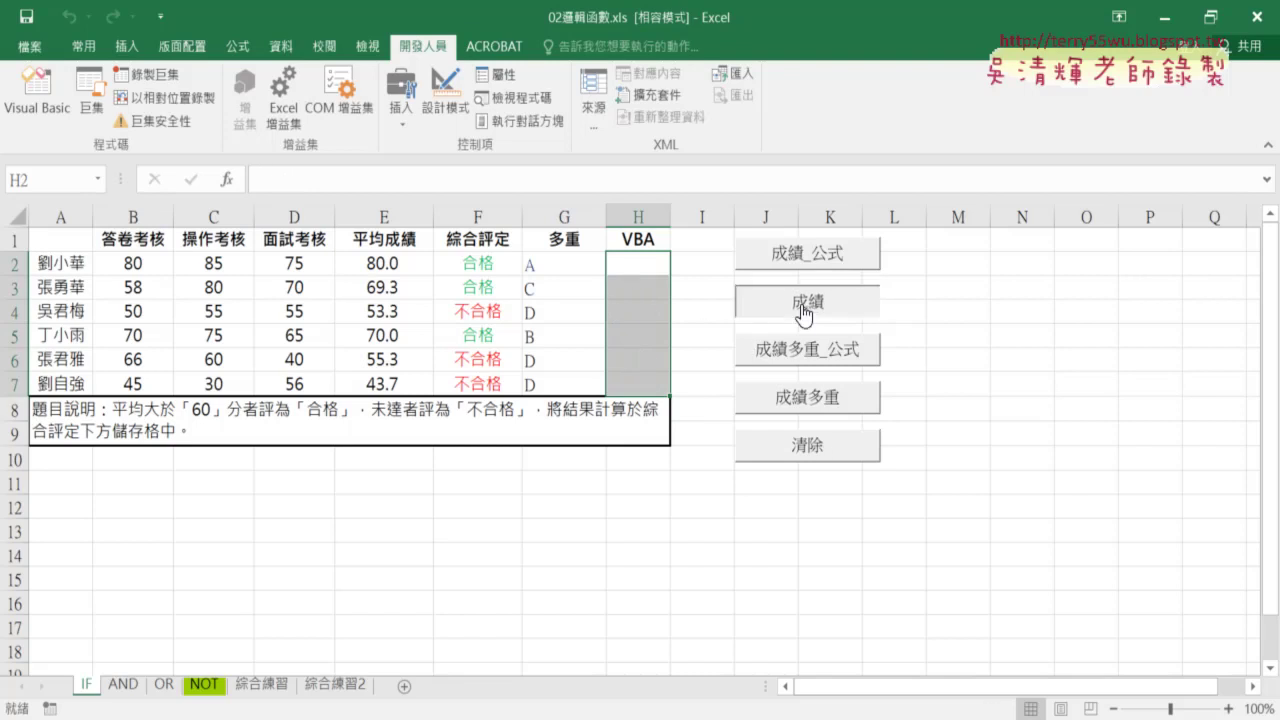
Briefly view the macro code, then run the formula-based 成績_公式 macro on column H
{"action": "left_click", "coordinate": [28, 110]}
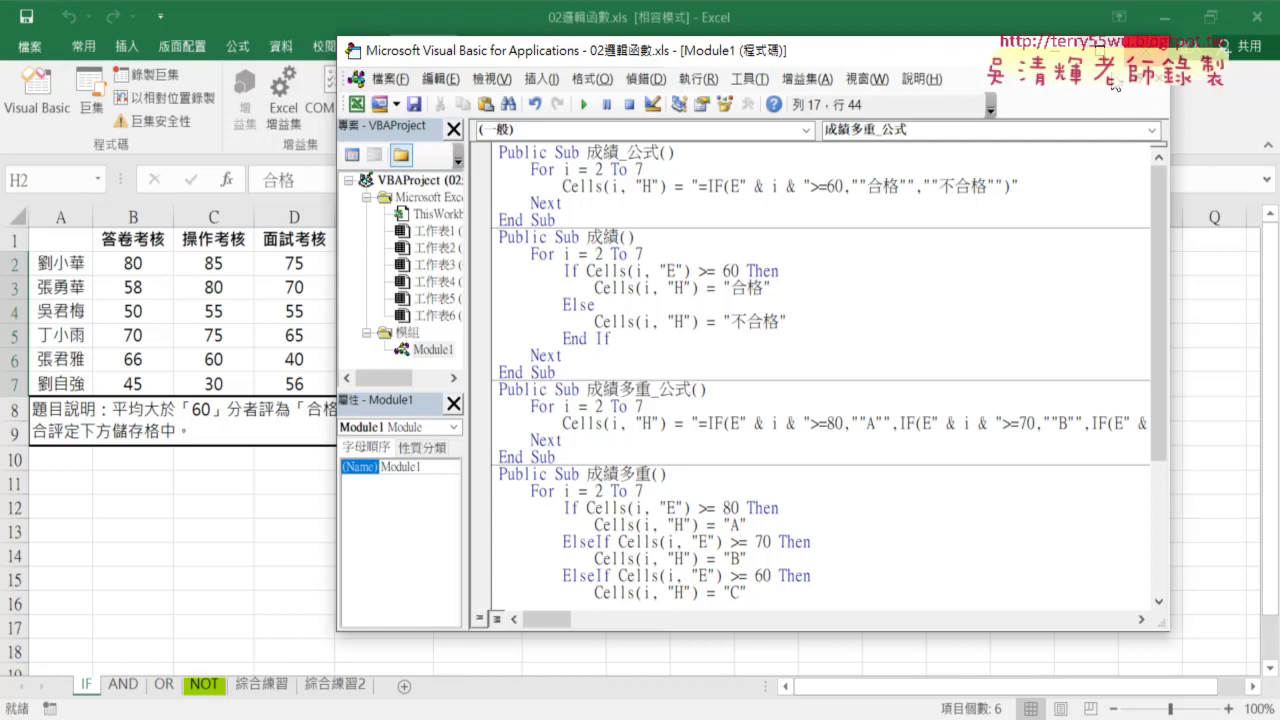
{"action": "left_click", "coordinate": [1150, 50]}
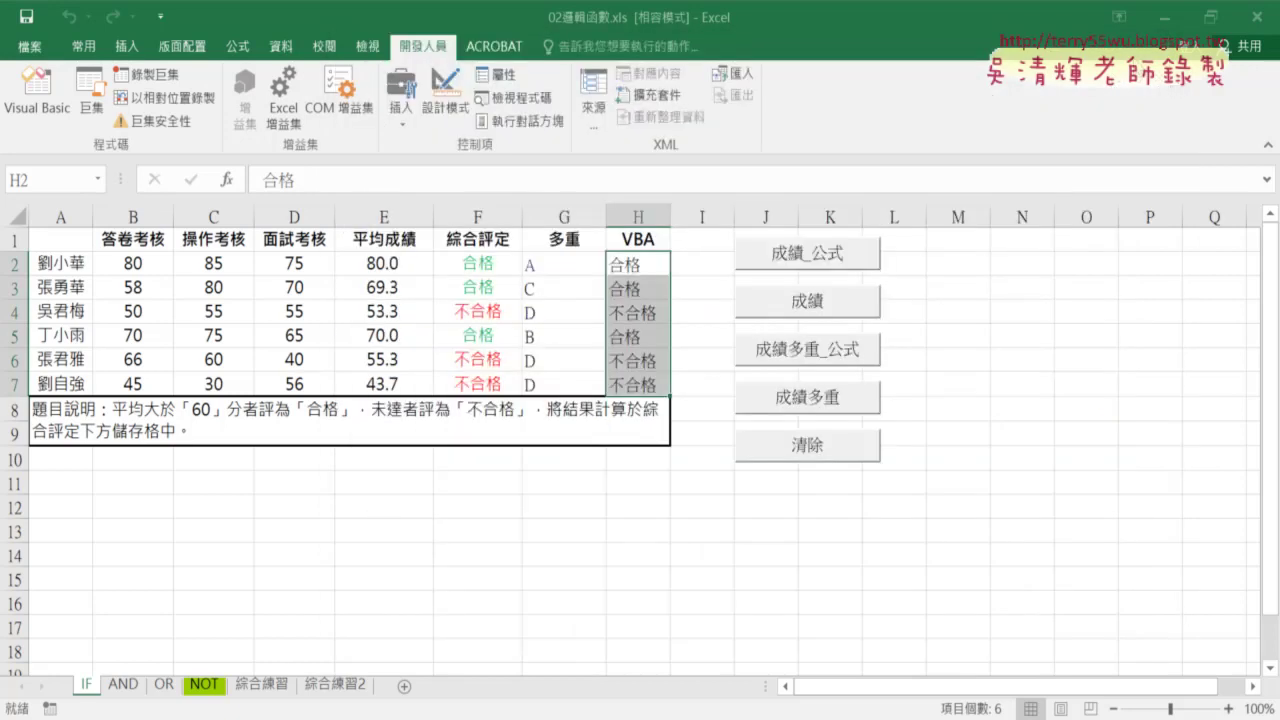
{"action": "left_click", "coordinate": [810, 262]}
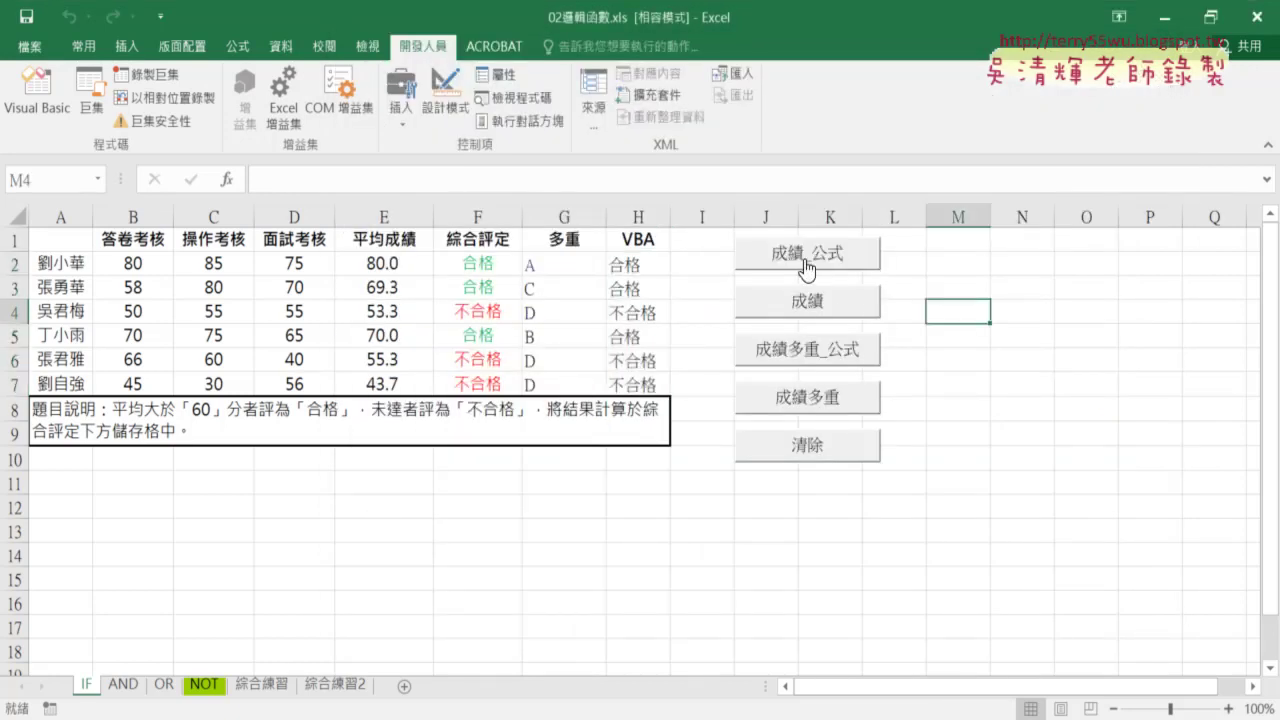
Inspect the IF formula in H2, then open the Visual Basic editor showing Module1
{"action": "left_click", "coordinate": [628, 266]}
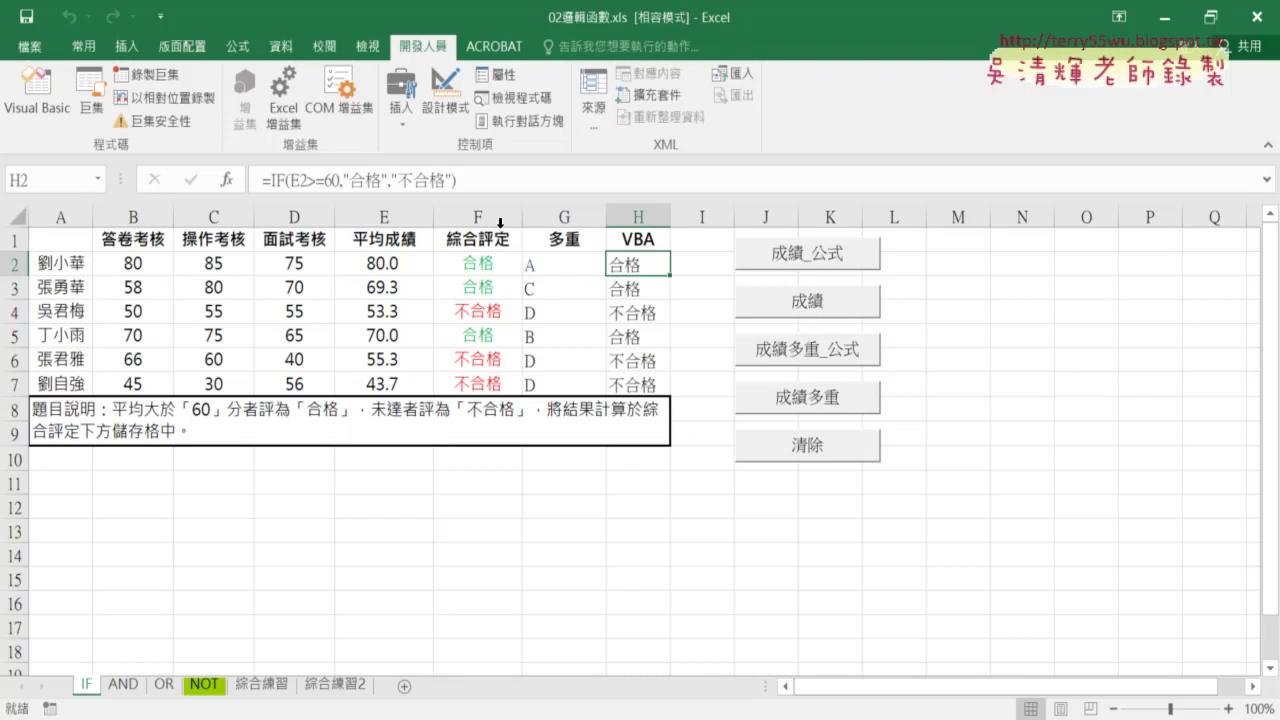
{"action": "left_click", "coordinate": [37, 95]}
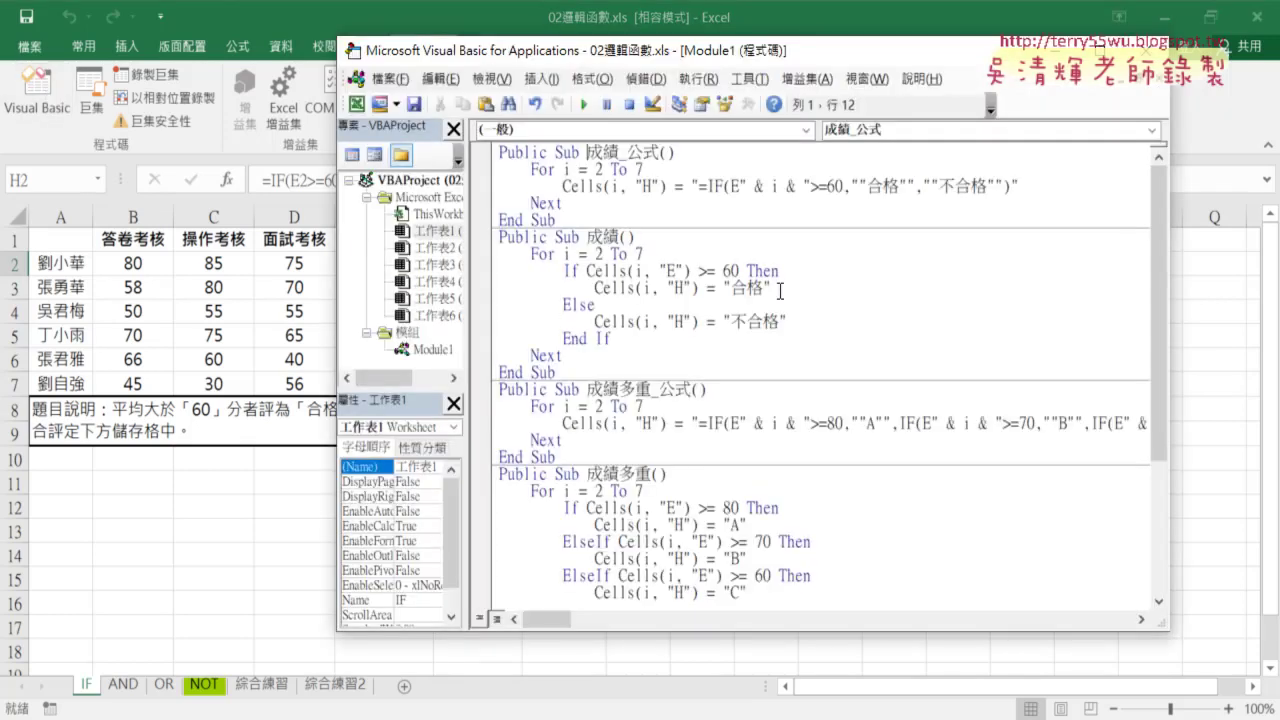
Insert a blank line under the 合格 assignment and paste Cells(i, "H") onto it
{"action": "left_click_drag", "start_coordinate": [586, 237], "coordinate": [620, 240]}
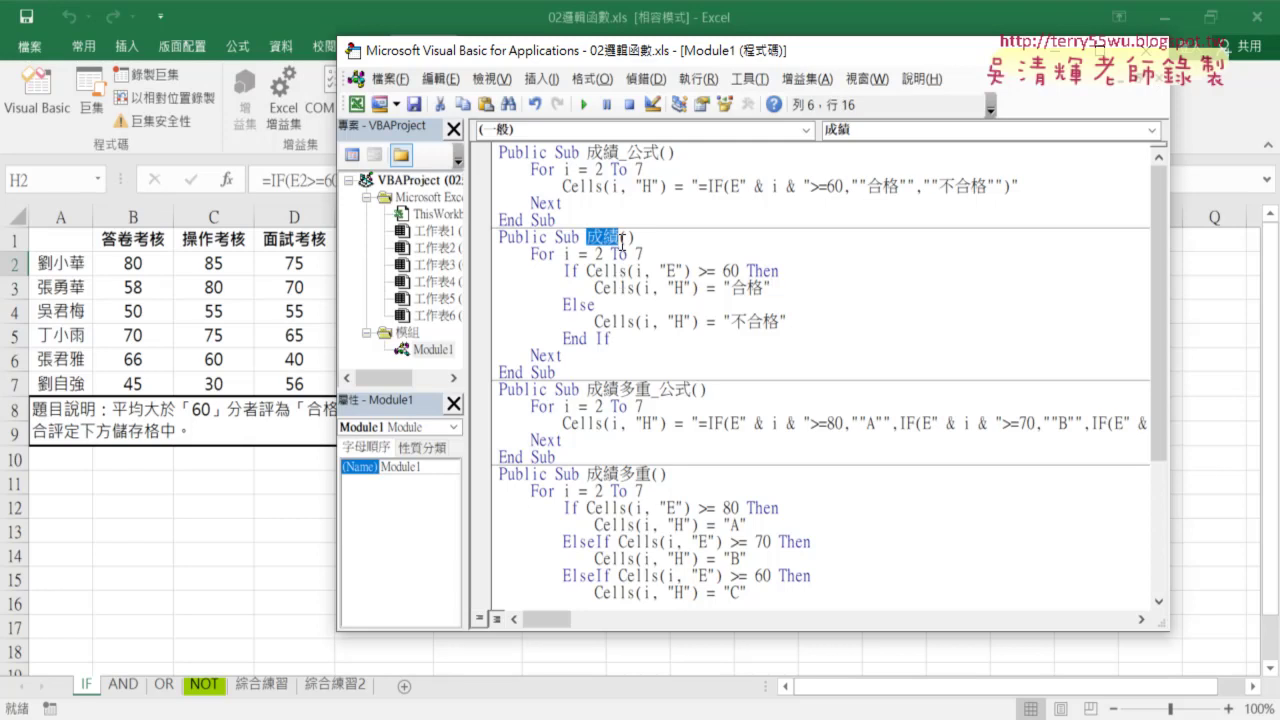
{"action": "left_click", "coordinate": [786, 290]}
{"action": "key", "text": "Return"}
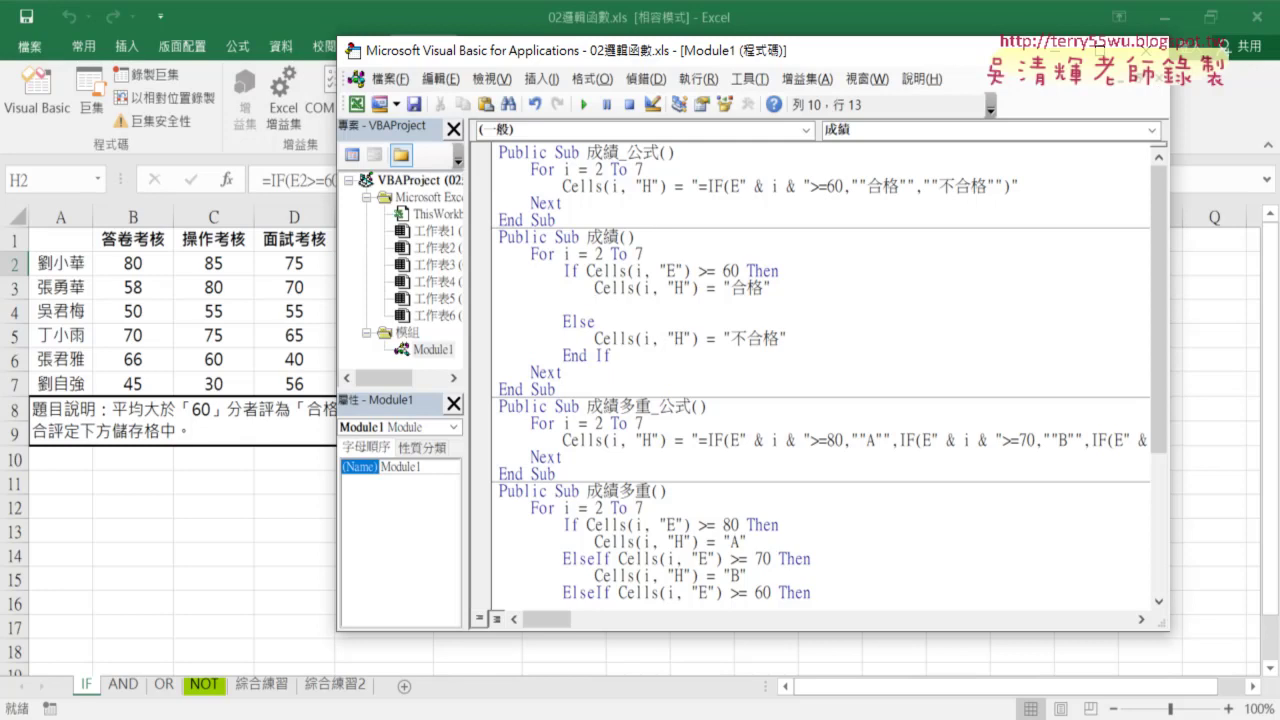
{"action": "left_click_drag", "start_coordinate": [771, 287], "coordinate": [596, 287]}
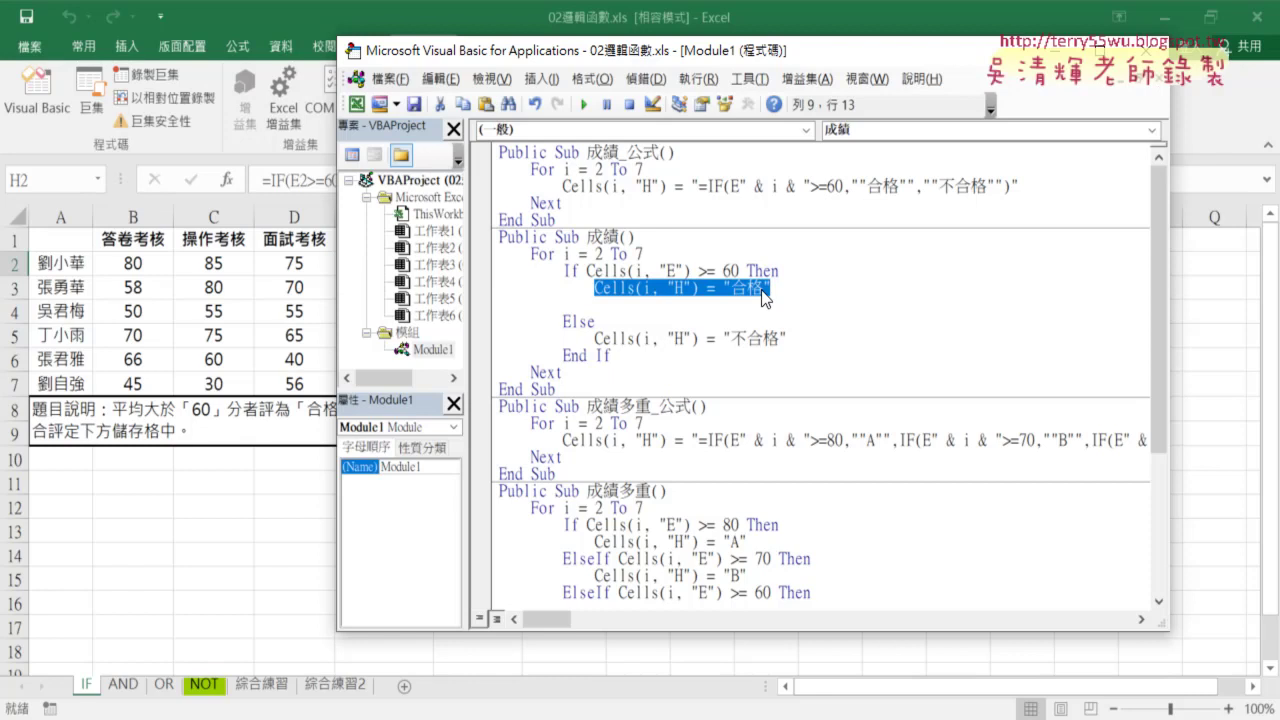
{"action": "left_click", "coordinate": [680, 308]}
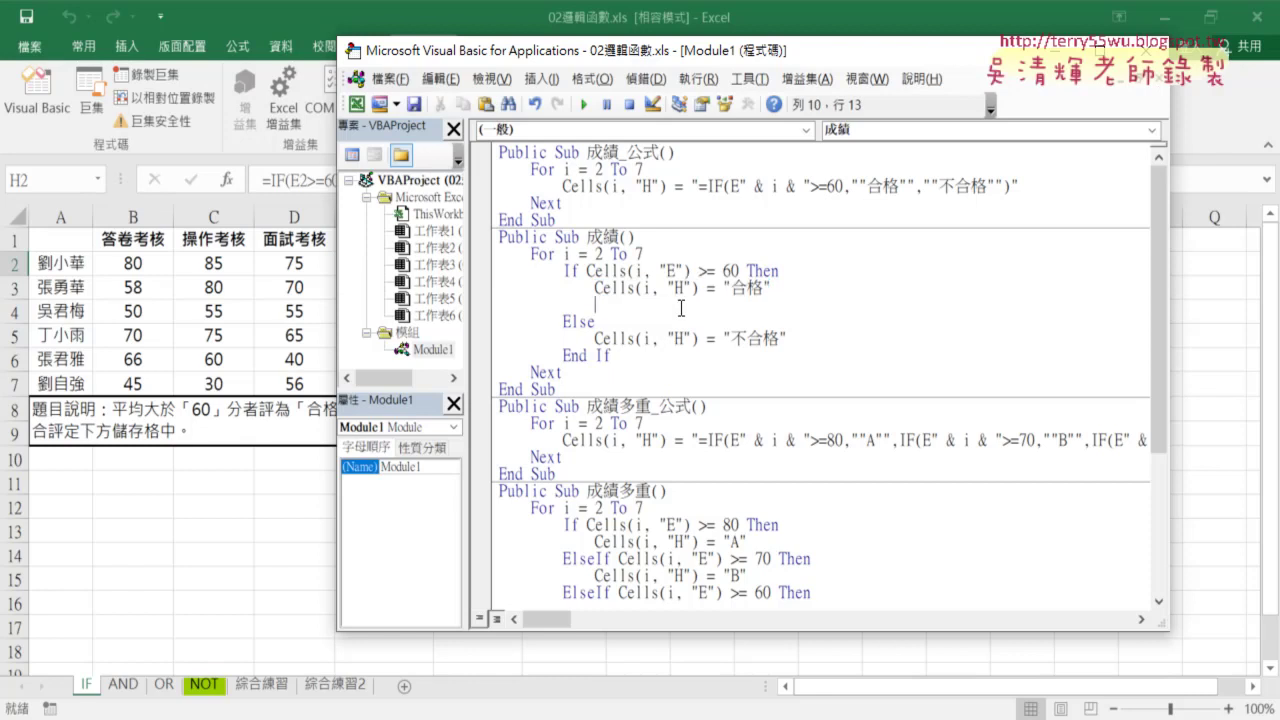
{"action": "left_click_drag", "start_coordinate": [698, 287], "coordinate": [595, 288]}
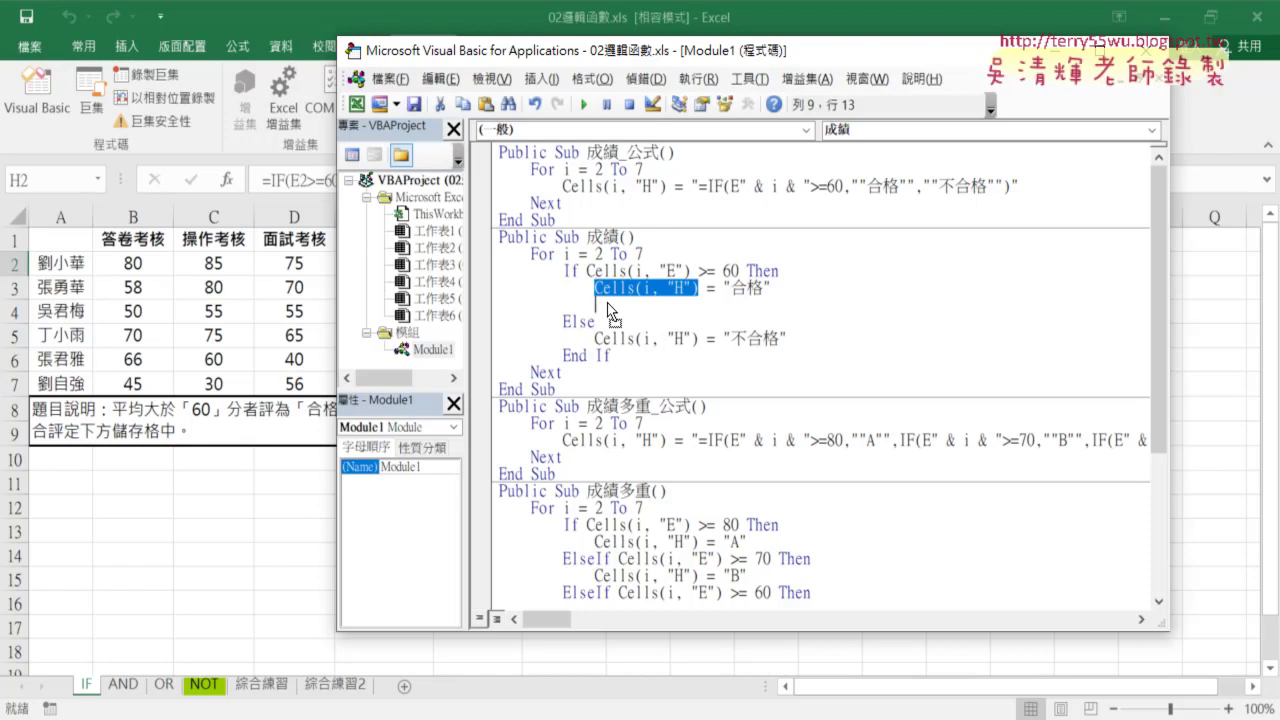
{"action": "key", "text": "ctrl+c"}
{"action": "left_click", "coordinate": [612, 307]}
{"action": "key", "text": "ctrl+v"}
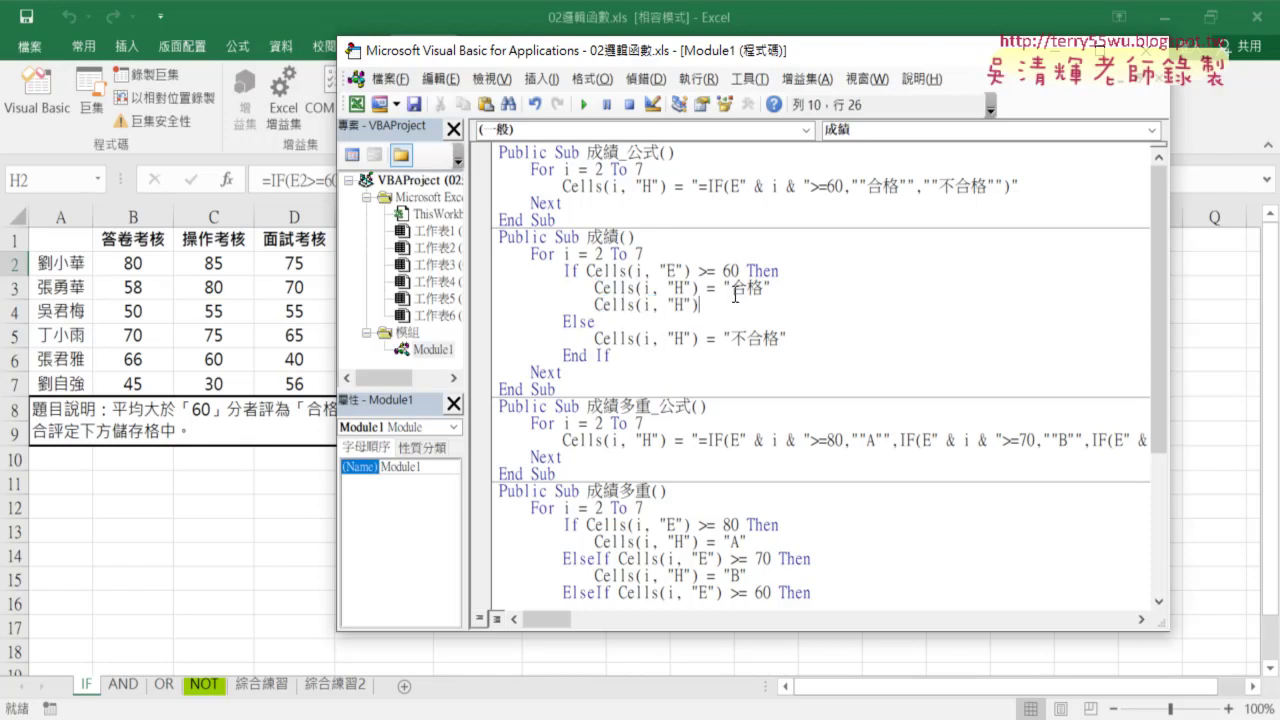
Complete the new line as Cells(i, "H").Font.Color = RGB(0, 255, 0)
{"action": "type", "text": "."}
{"action": "type", "text": "fo"}
{"action": "type", "text": "nt."}
{"action": "type", "text": "colo"}
{"action": "type", "text": "r"}
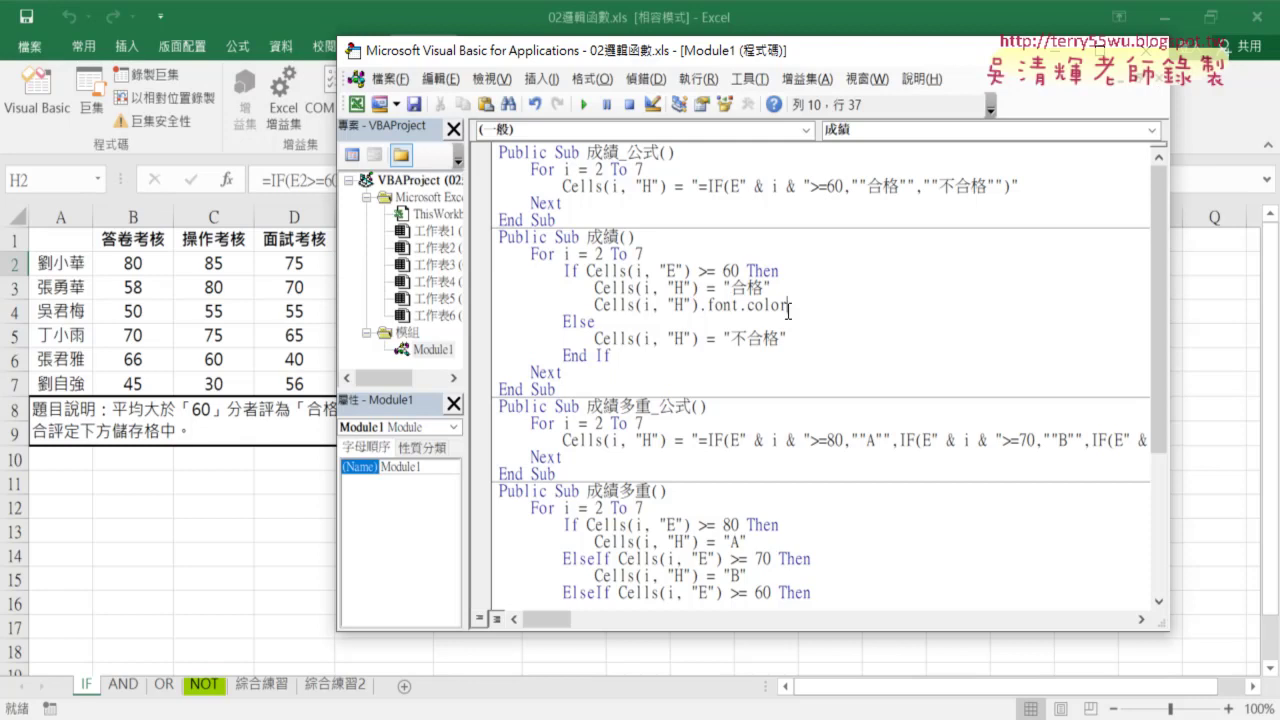
{"action": "type", "text": "="}
{"action": "type", "text": "rgb"}
{"action": "type", "text": "("}
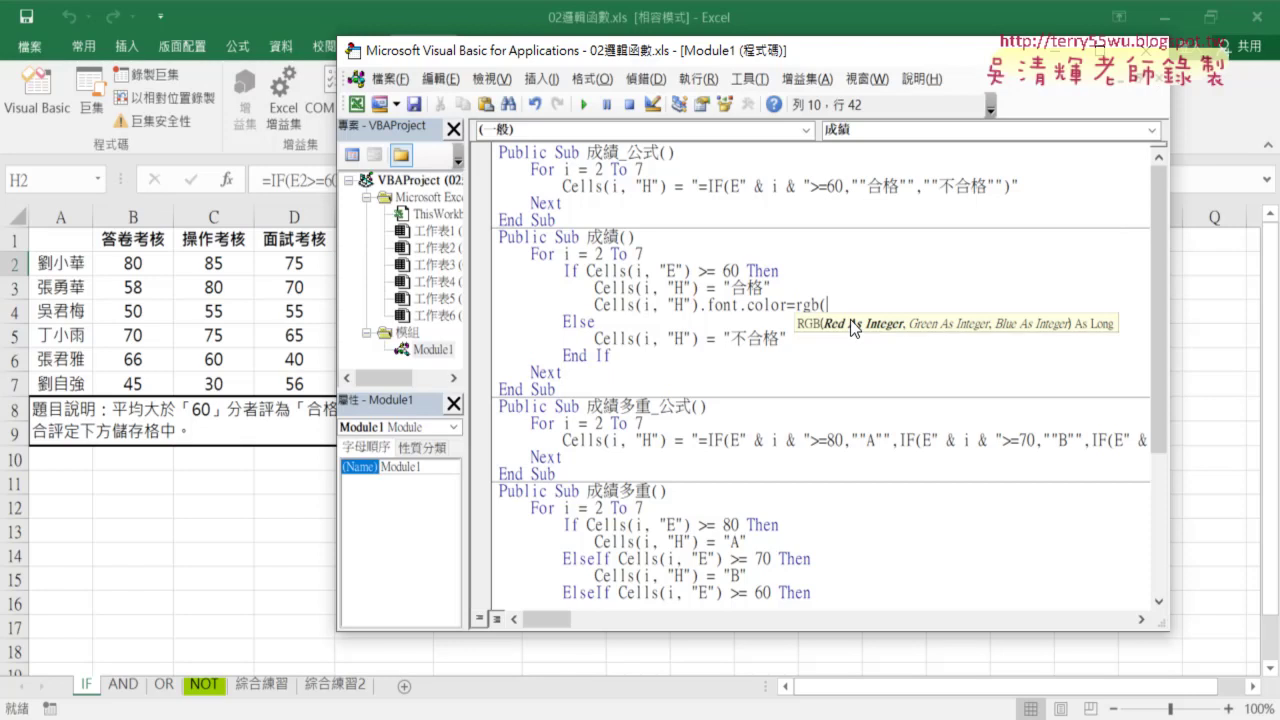
{"action": "type", "text": "0"}
{"action": "type", "text": ","}
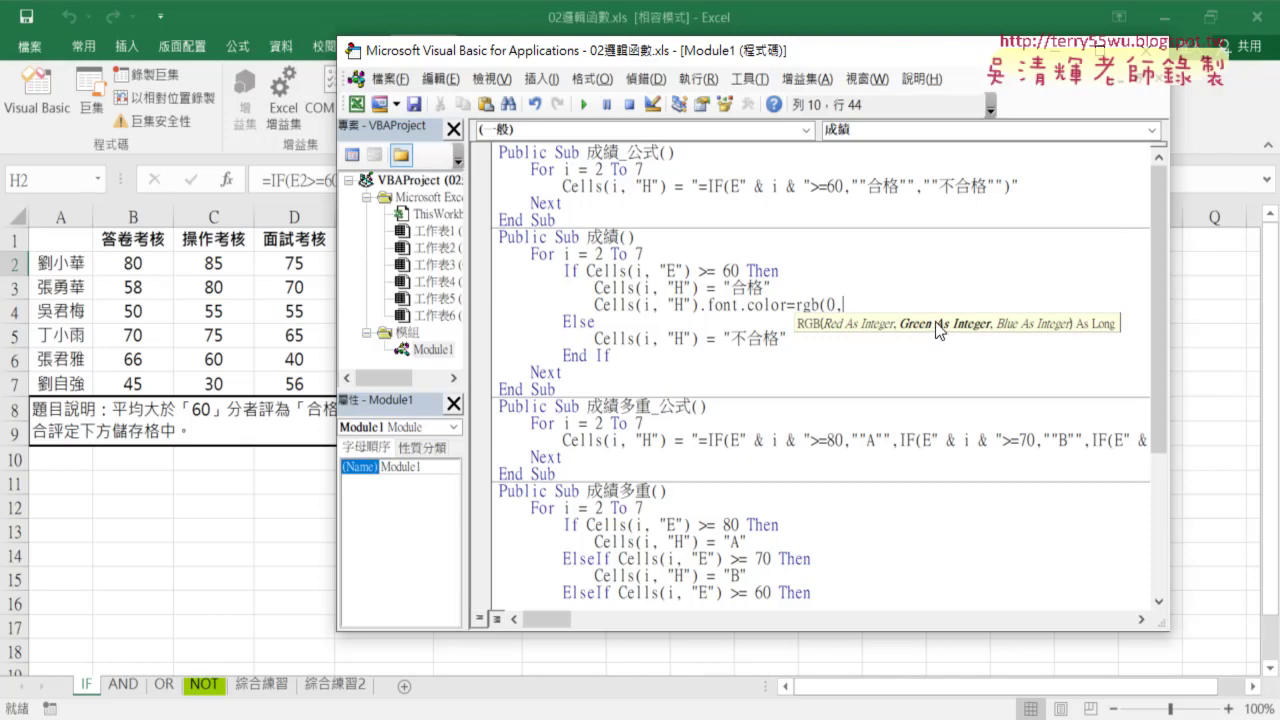
{"action": "type", "text": "2"}
{"action": "type", "text": "55,"}
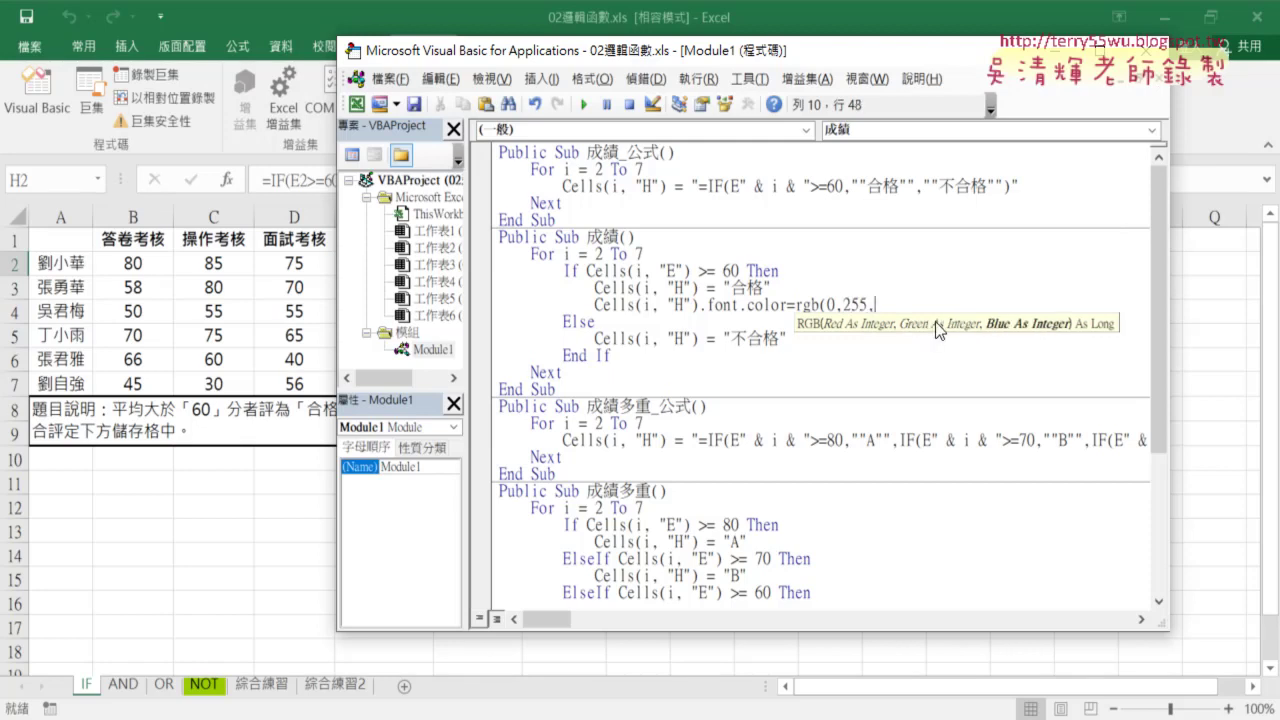
{"action": "type", "text": "0)"}
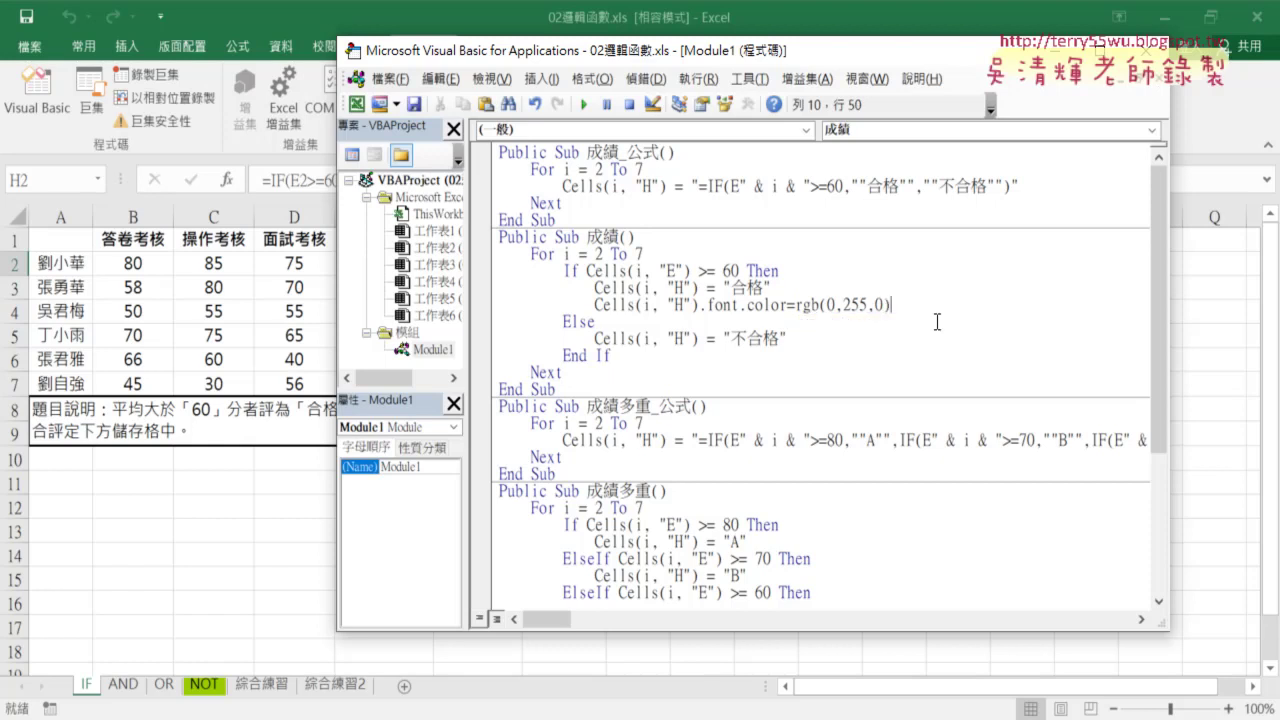
{"action": "left_click", "coordinate": [865, 343]}
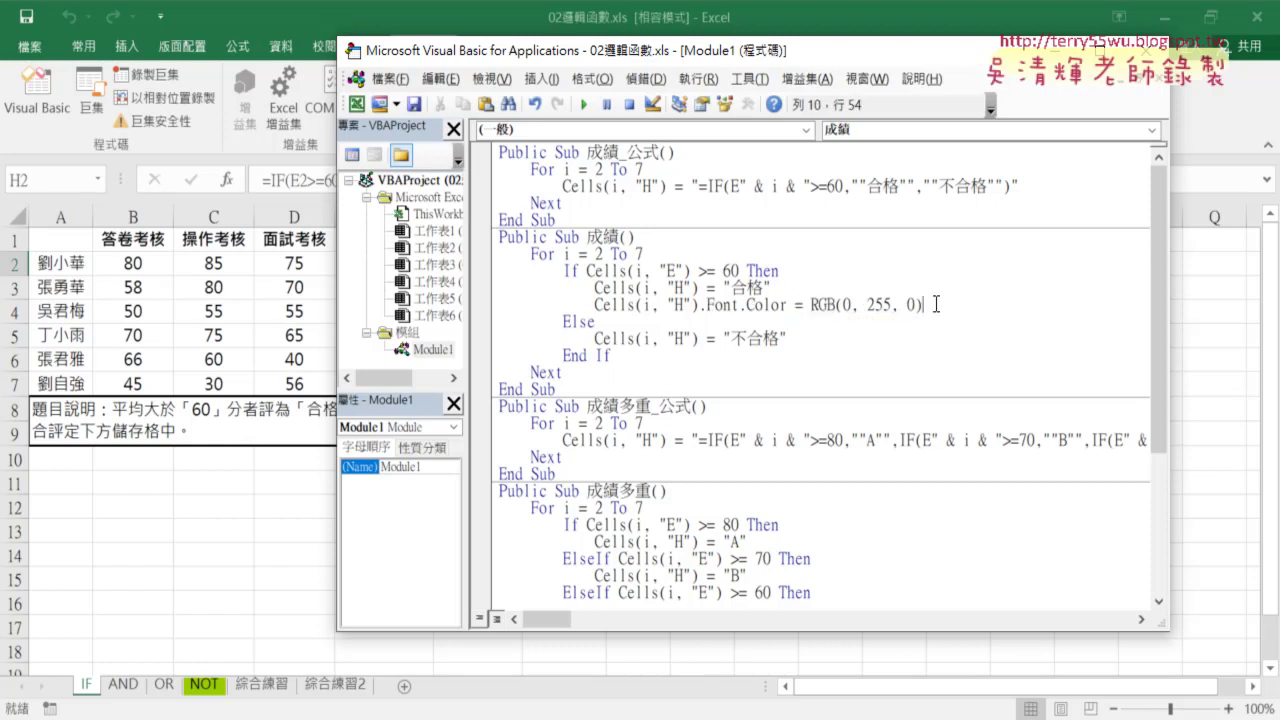
{"action": "left_click_drag", "start_coordinate": [930, 304], "coordinate": [594, 305]}
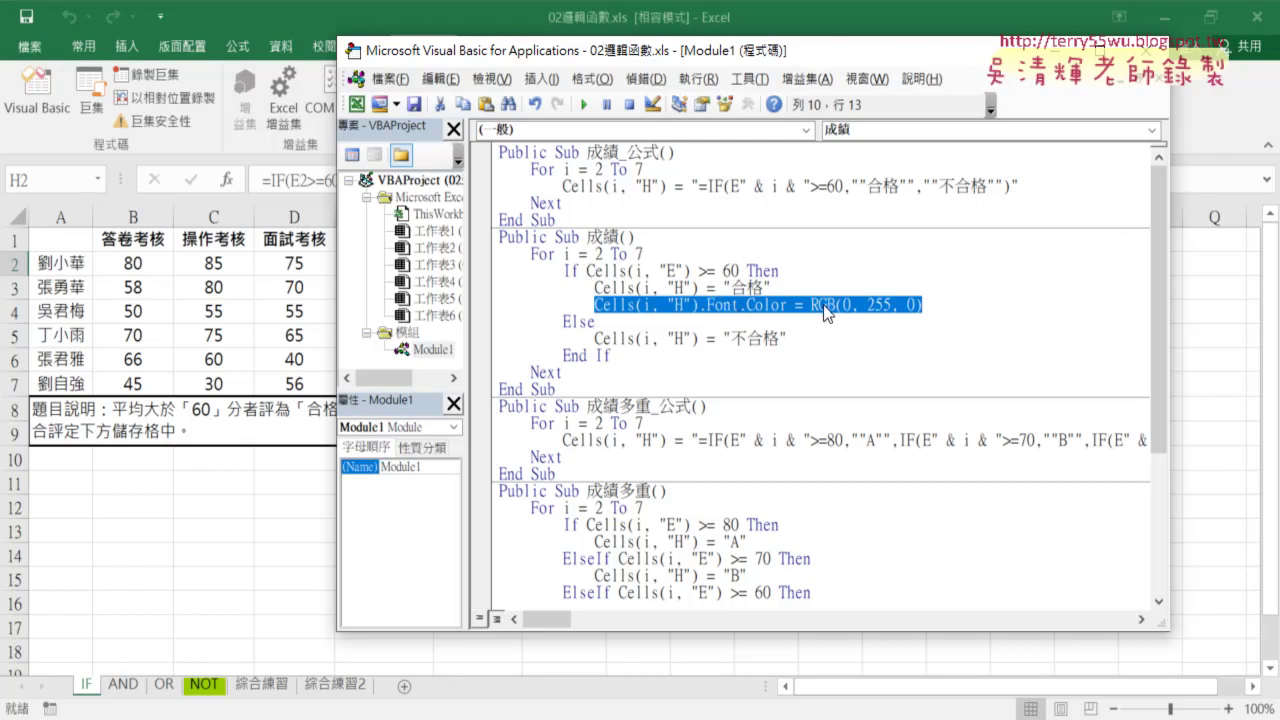
Run the 成績 macro with column H visible so passing 合格 cells turn green
{"action": "left_click_drag", "start_coordinate": [690, 68], "coordinate": [1029, 86]}
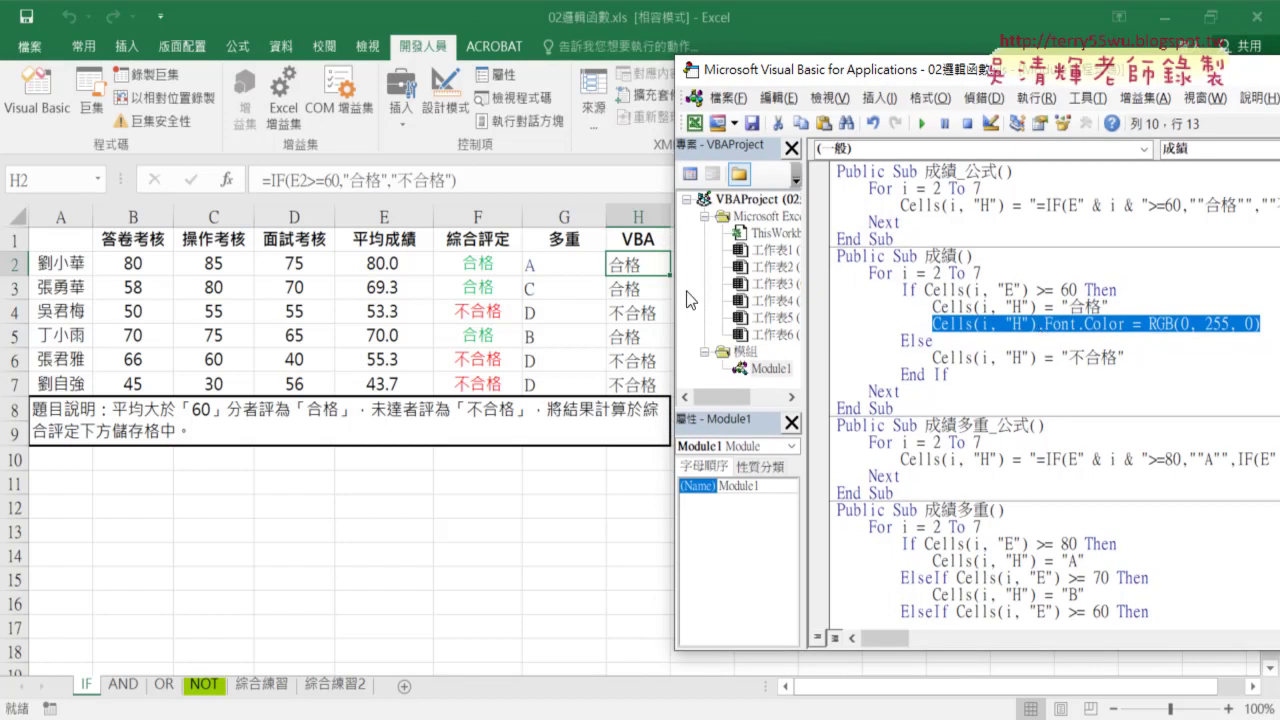
{"action": "left_click", "coordinate": [908, 293]}
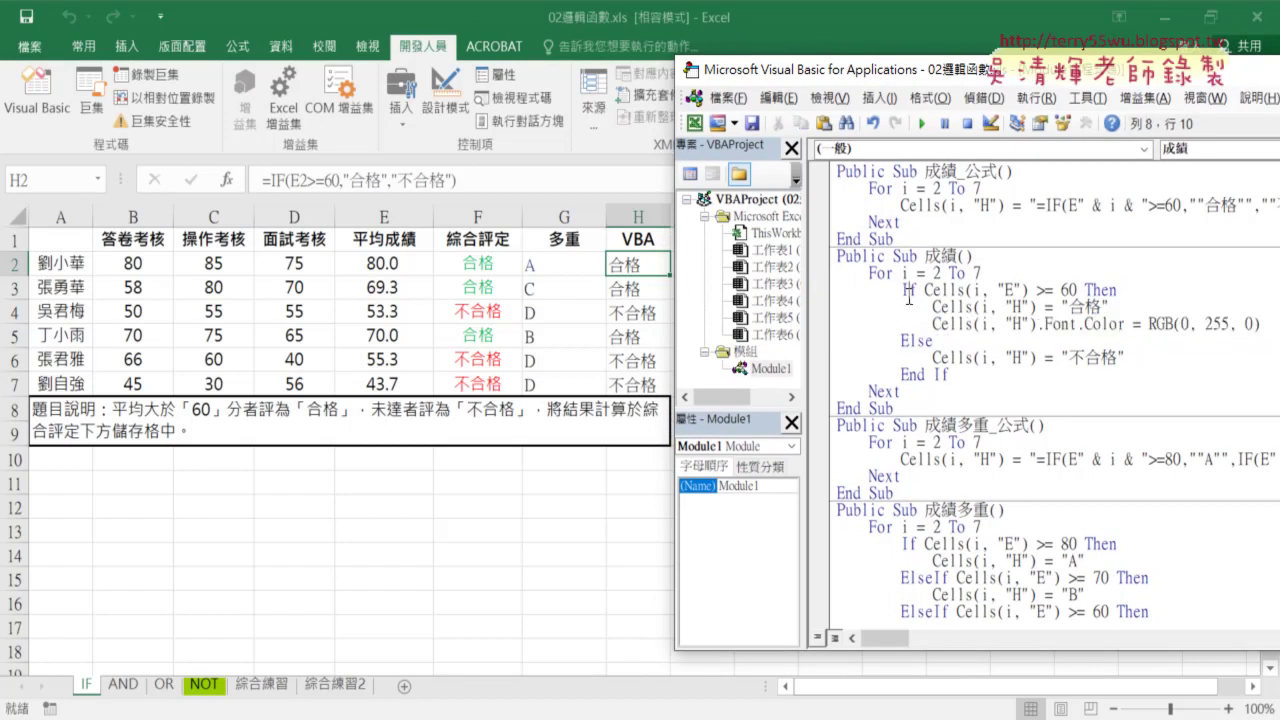
{"action": "left_click", "coordinate": [921, 124]}
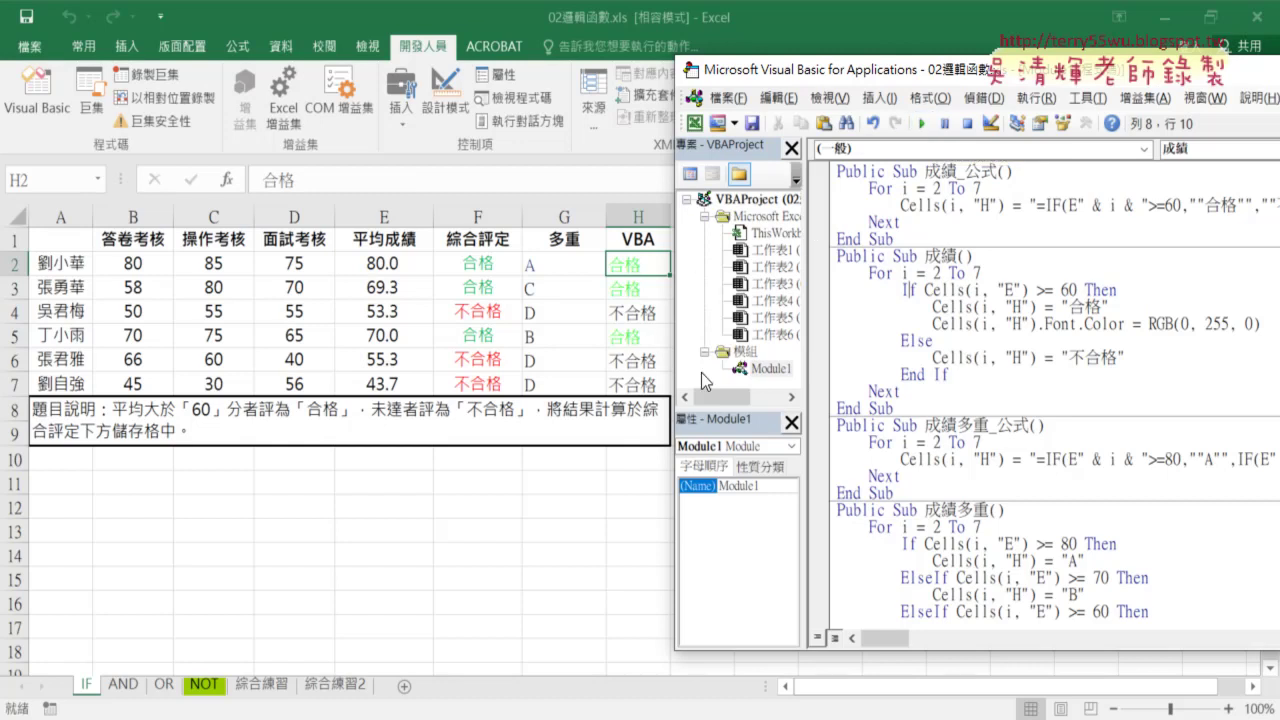
{"action": "left_click", "coordinate": [1147, 357]}
Copy the green Font.Color line into the Else branch below the 不合格 assignment
{"action": "key", "text": "Return"}
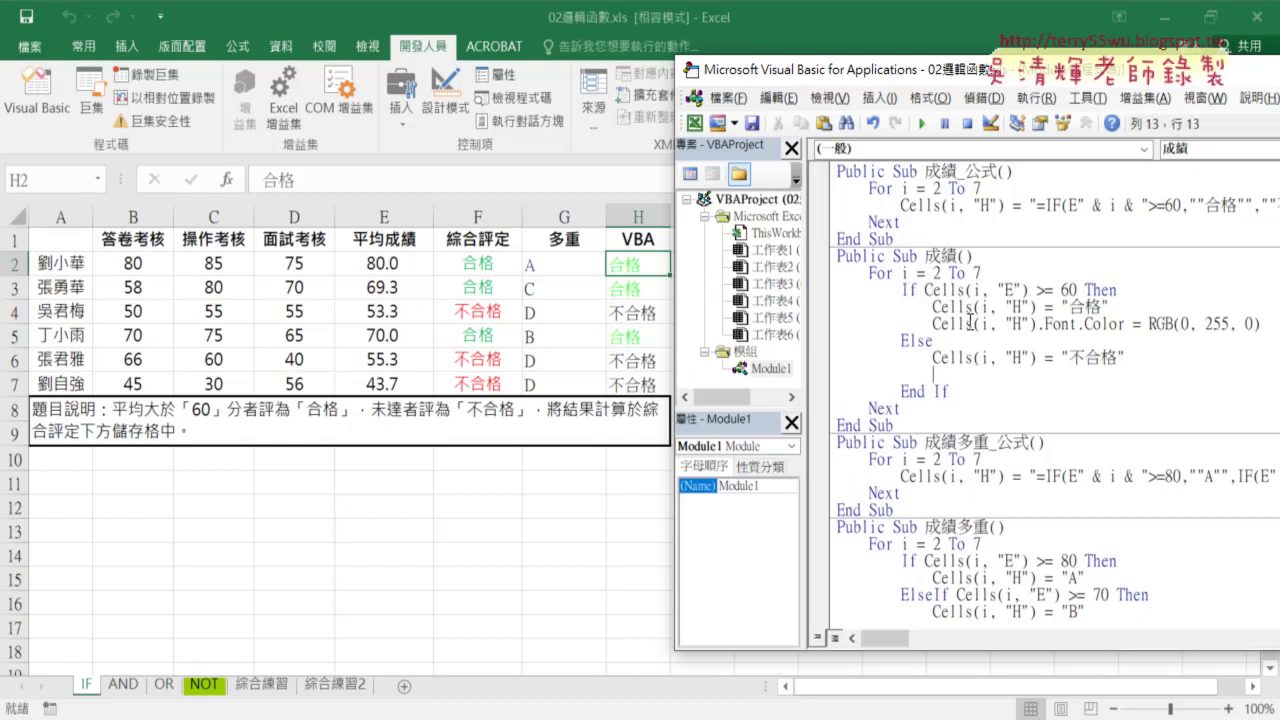
{"action": "left_click_drag", "start_coordinate": [932, 324], "coordinate": [1262, 324]}
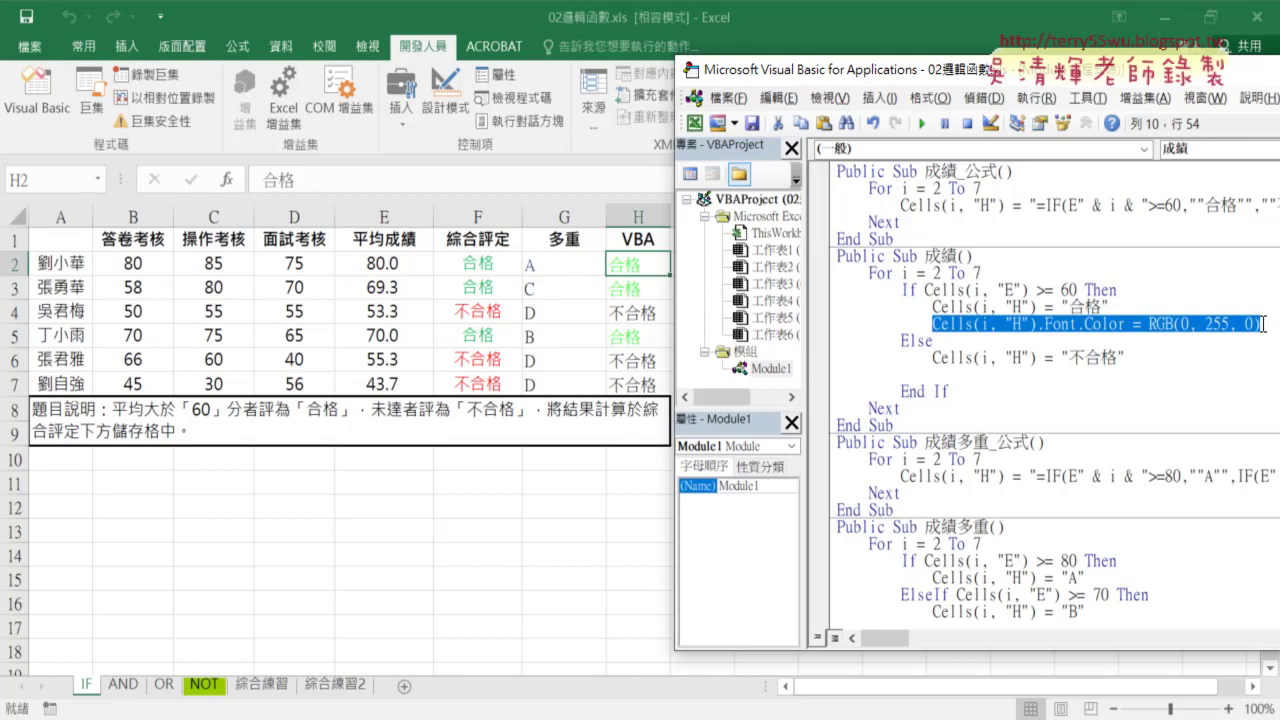
{"action": "left_click_drag", "start_coordinate": [1050, 324], "coordinate": [1000, 385]}
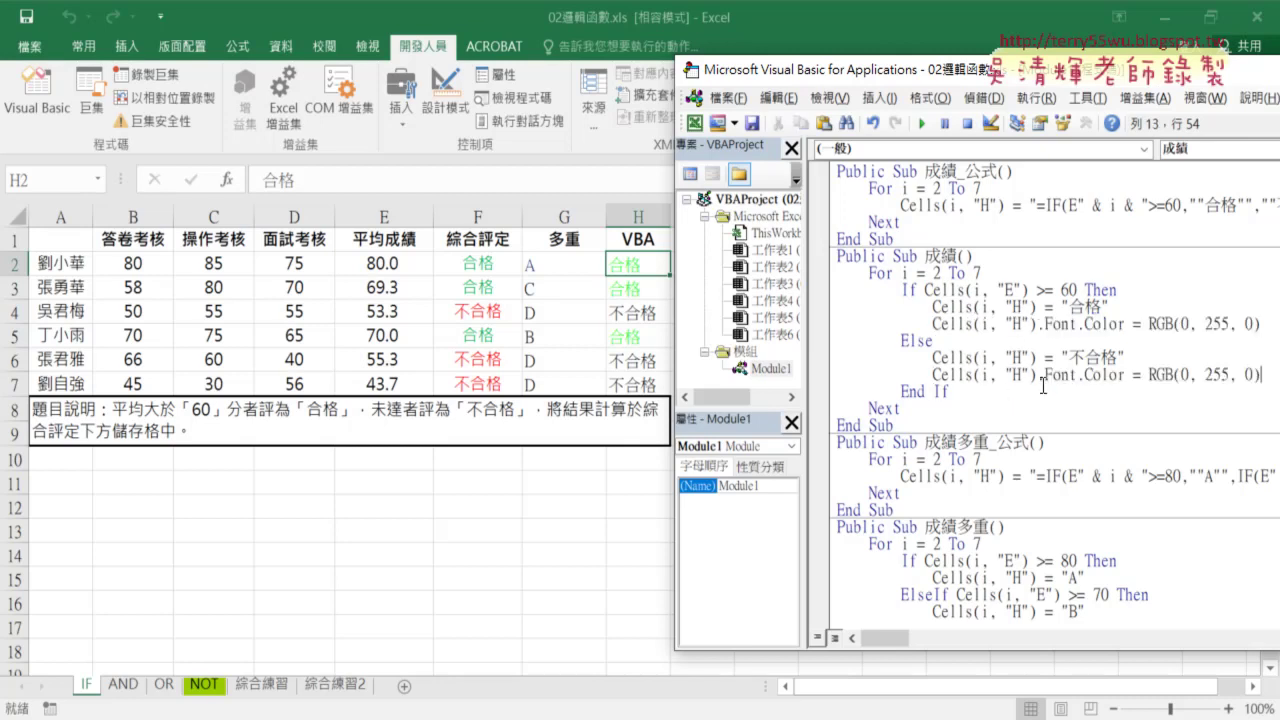
{"action": "left_click", "coordinate": [1094, 376]}
Change the copied line's colour to RGB(255, 0, 0) so failing results become red
{"action": "double_click", "coordinate": [1158, 376]}
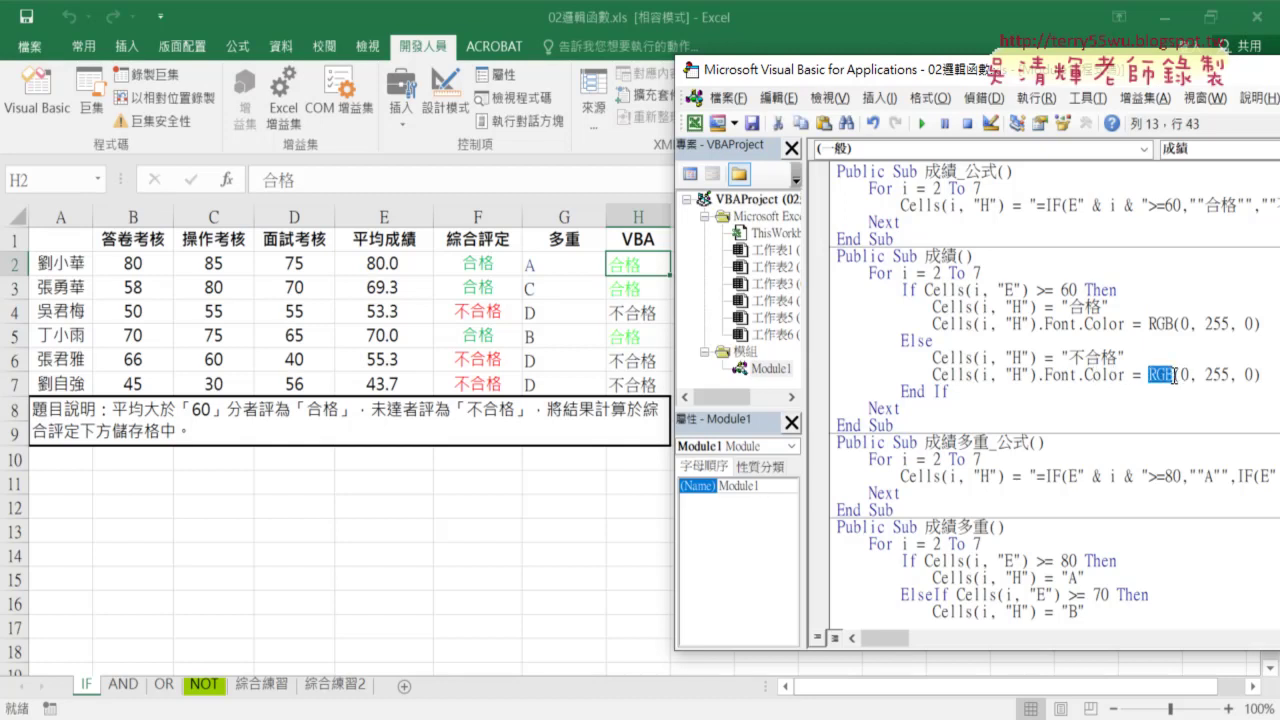
{"action": "left_click", "coordinate": [1187, 375]}
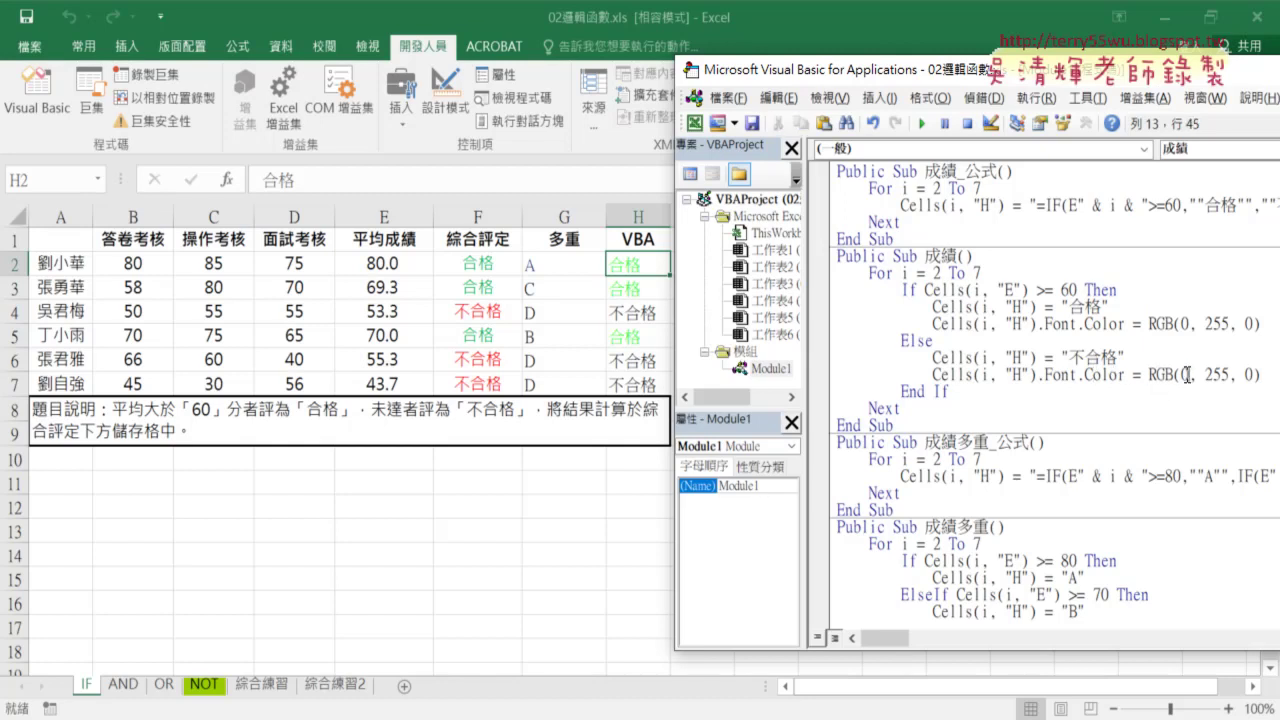
{"action": "double_click", "coordinate": [1186, 375]}
{"action": "type", "text": "255"}
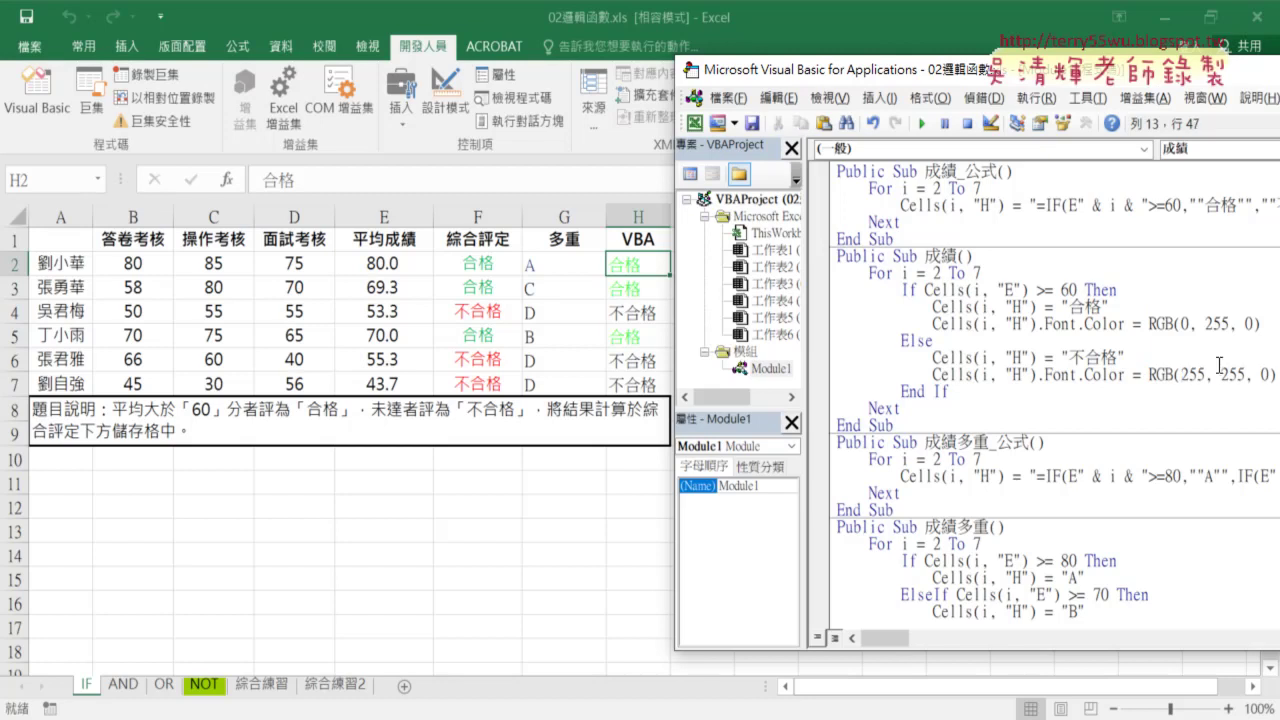
{"action": "left_click_drag", "start_coordinate": [1220, 375], "coordinate": [1247, 375]}
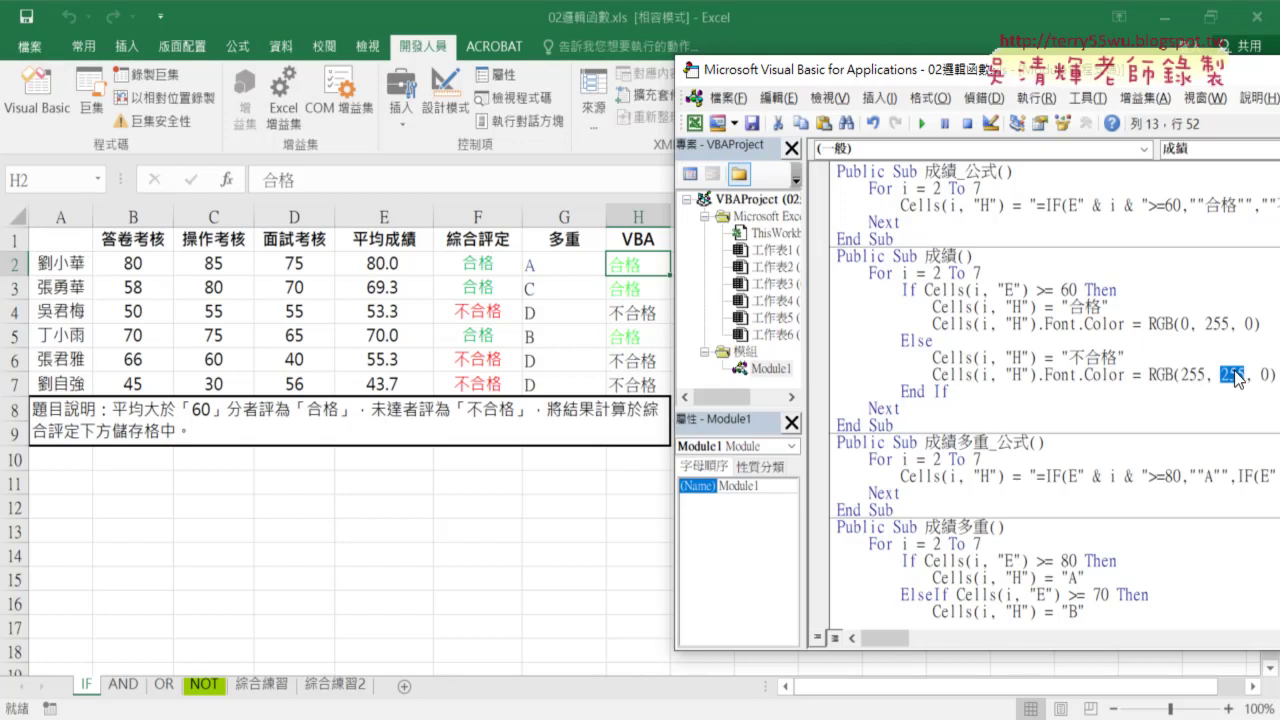
{"action": "type", "text": "0"}
{"action": "left_click", "coordinate": [1170, 343]}
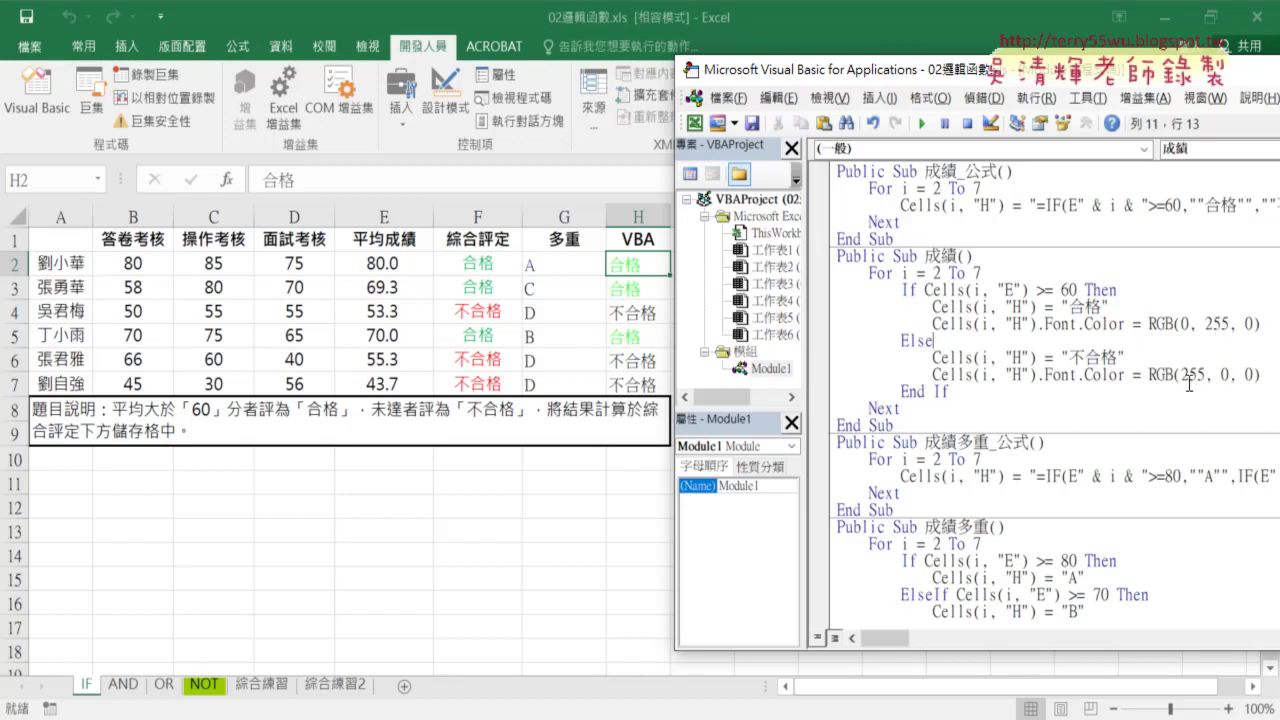
{"action": "left_click_drag", "start_coordinate": [1148, 324], "coordinate": [1262, 324]}
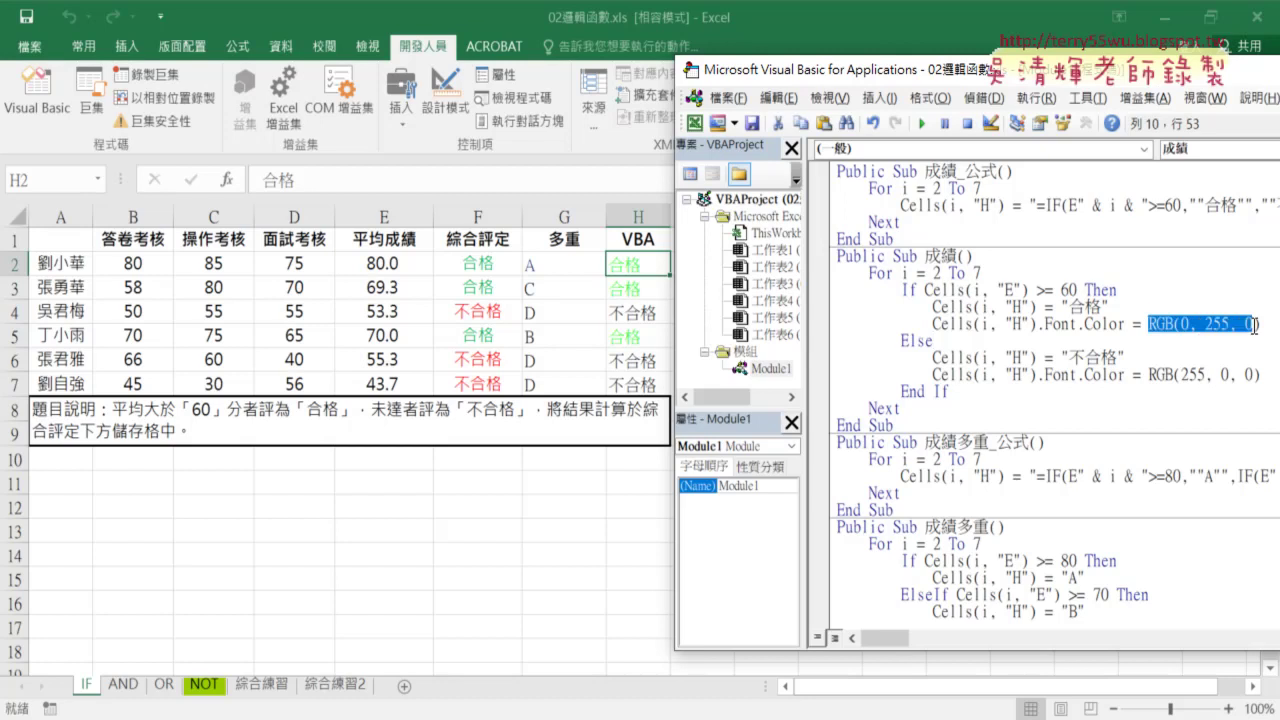
{"action": "left_click_drag", "start_coordinate": [1148, 375], "coordinate": [1262, 375]}
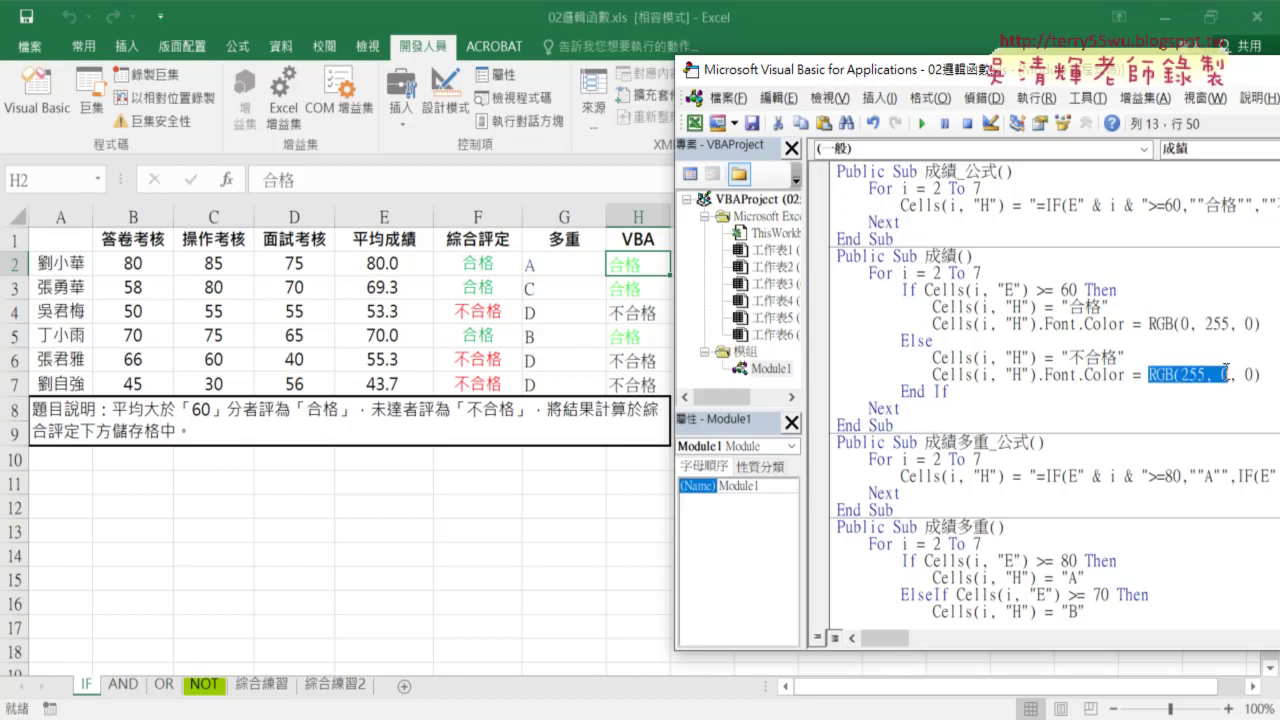
{"action": "left_click", "coordinate": [1118, 341]}
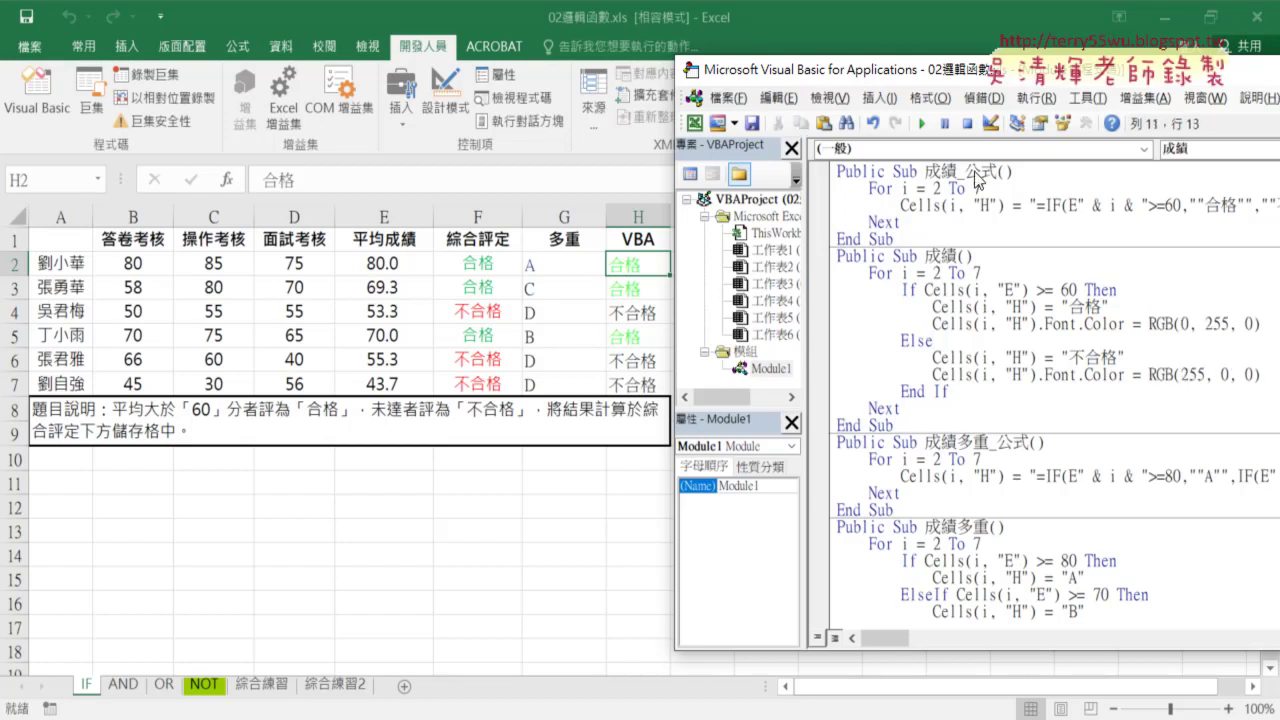
Run 成績 again so 不合格 cells in column H turn red beside the green 合格
{"action": "left_click", "coordinate": [922, 122]}
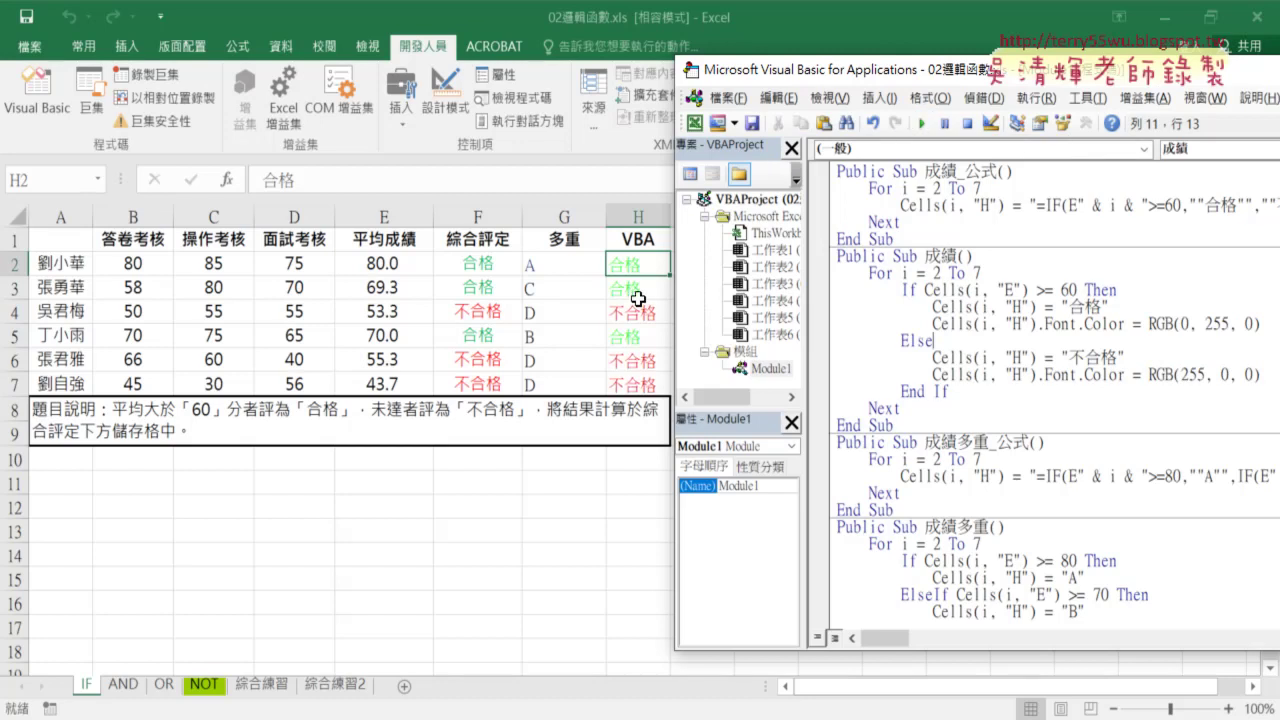